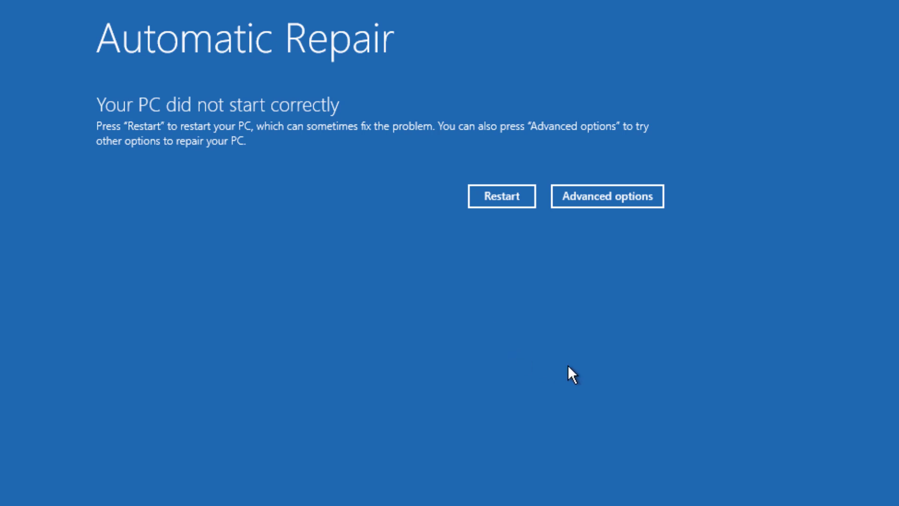
Step: Reach the administrator Command Prompt through Advanced options, Troubleshoot and Advanced options
click(612, 195)
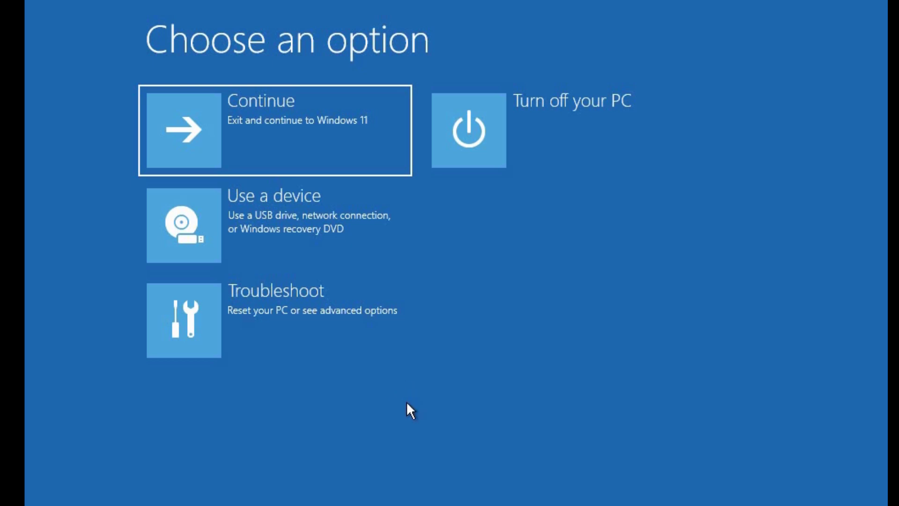
click(251, 306)
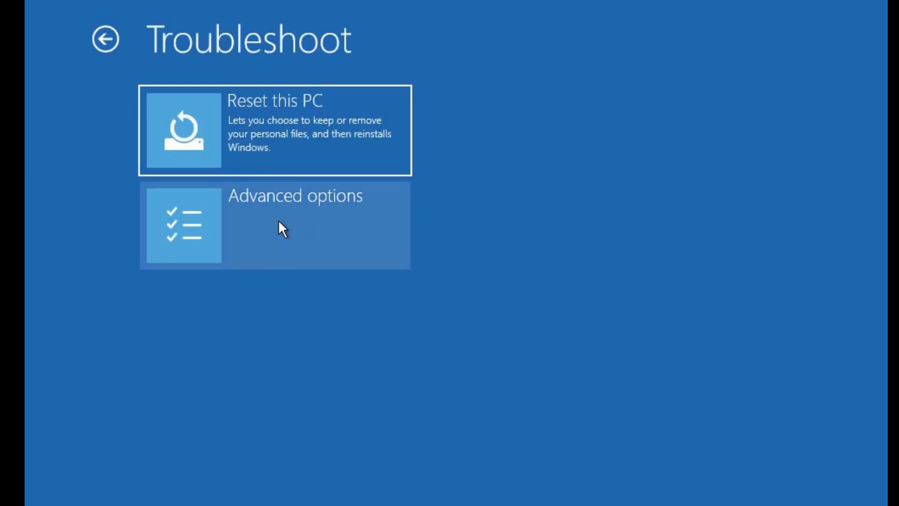
click(265, 223)
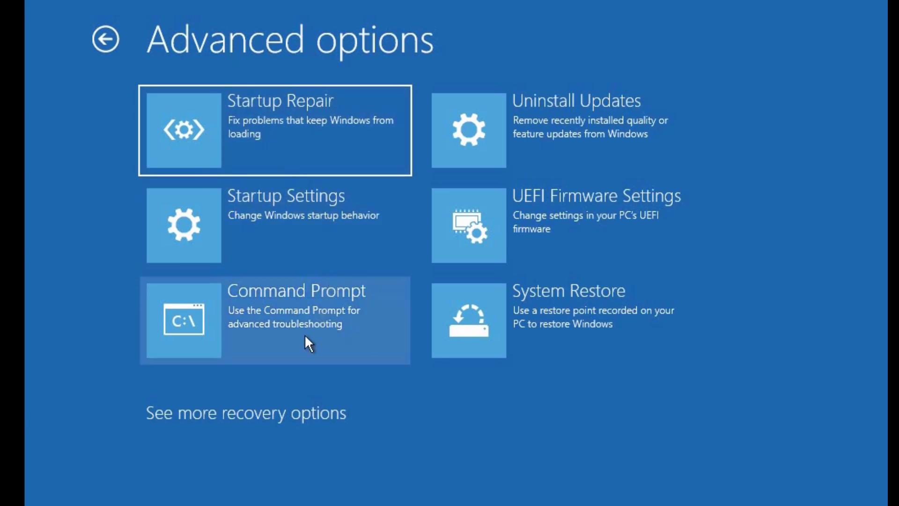
click(258, 327)
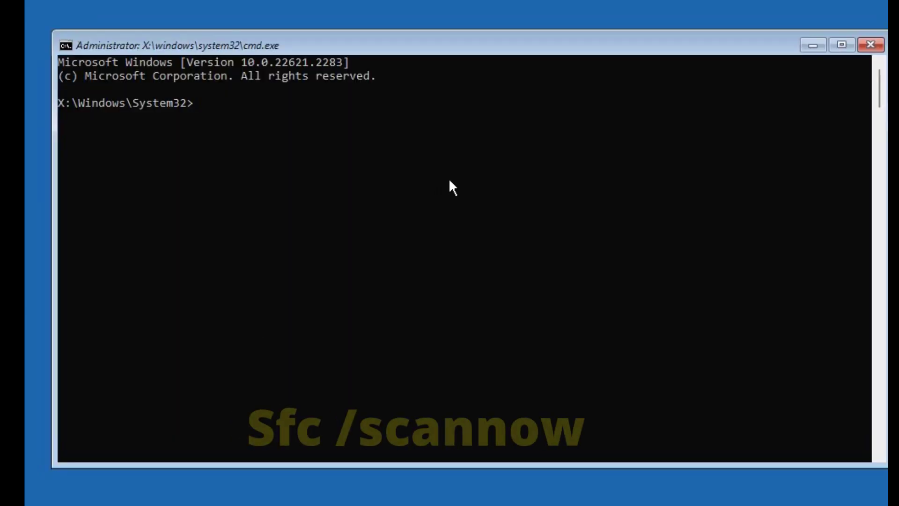
Step: Run sfc /scannow to verify and repair protected system files
text(sfc)
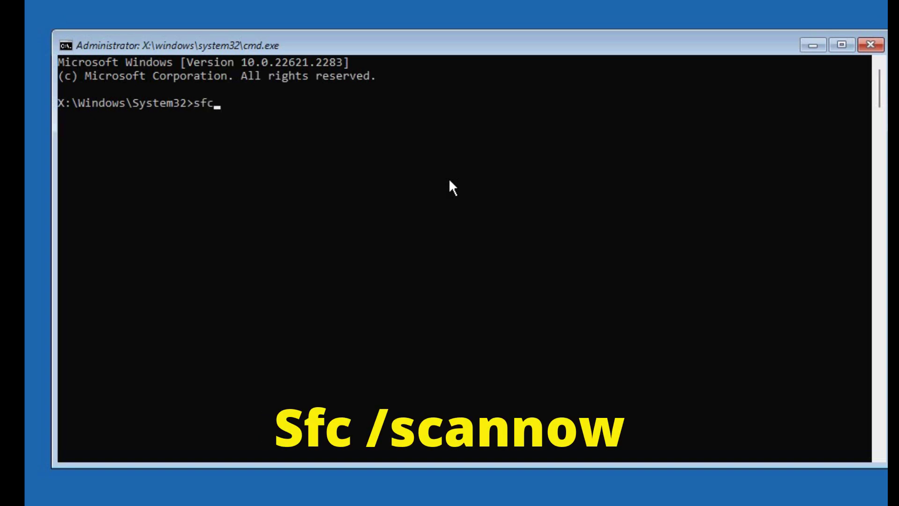
text( /scannow)
key(Return)
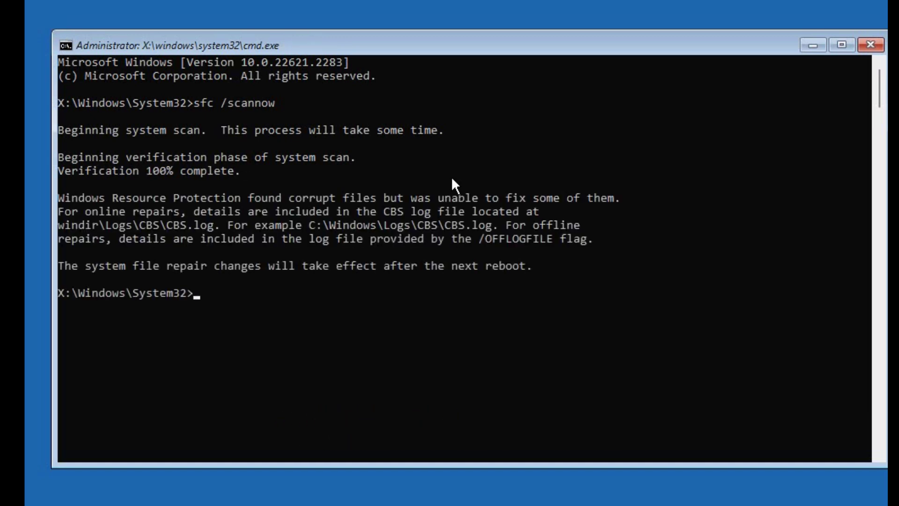
Step: Run chkdsk /f c: to check and fix file system errors on drive C:
text(ch)
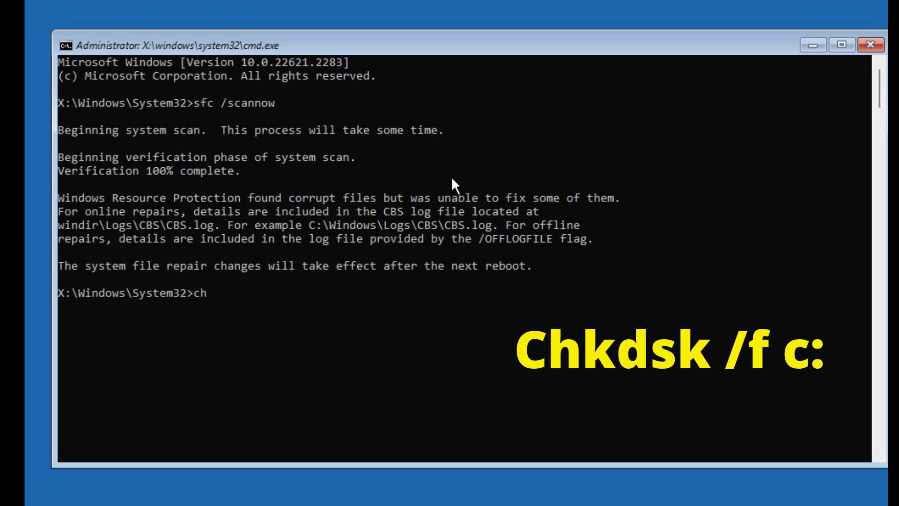
text(kdsk)
text( /f)
text( c)
text(:)
key(Return)
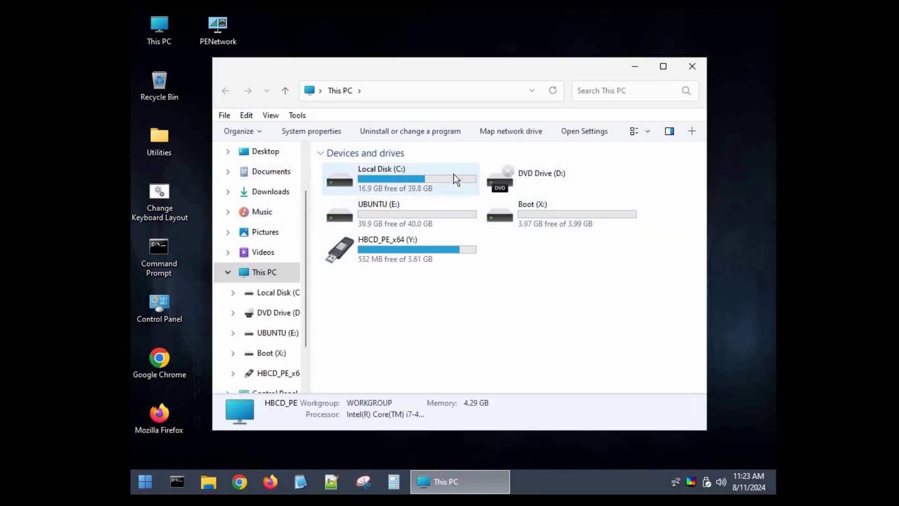
Step: Show the folders of Local Disk (C:) from This PC in Hiren's PE
double_click(429, 184)
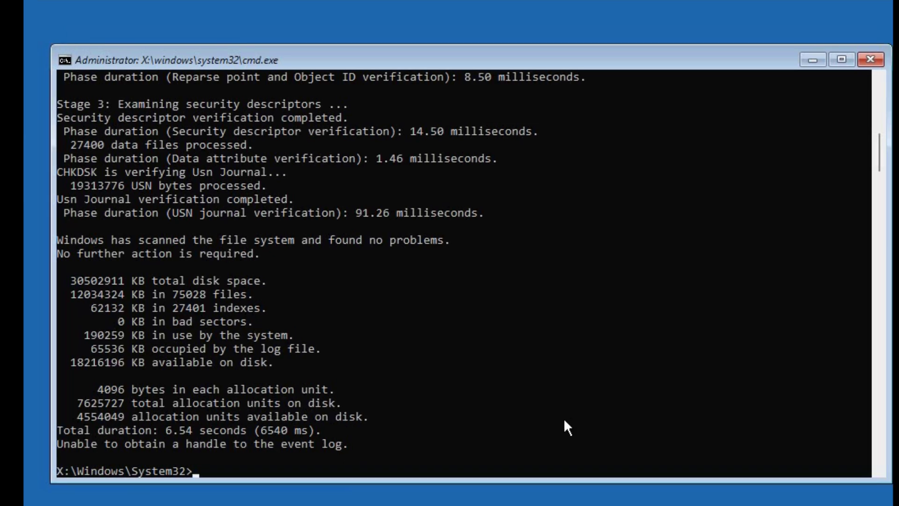
Step: Run bootrec /fixmbr, bootrec /fixboot and bootsect /nt60 sys to repair boot code
text(bootrec /fixmbr)
key(Return)
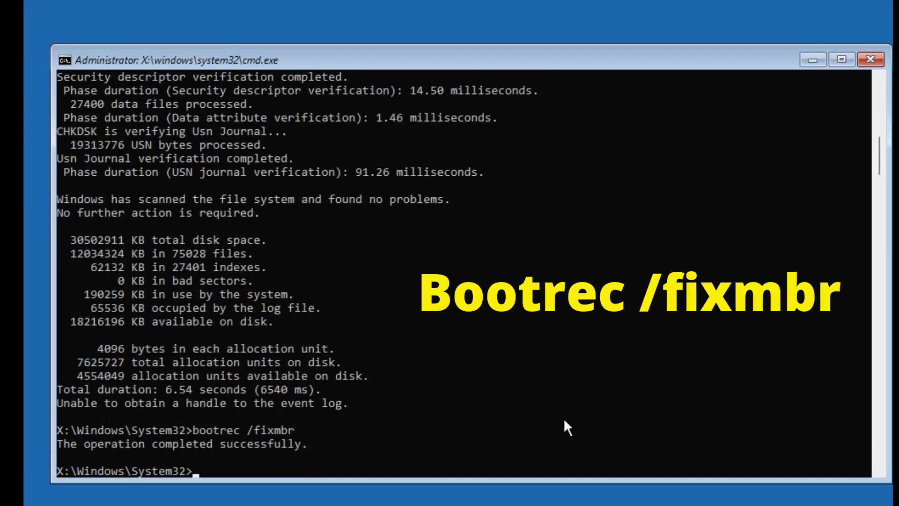
text(bootrec /fixboot)
key(Return)
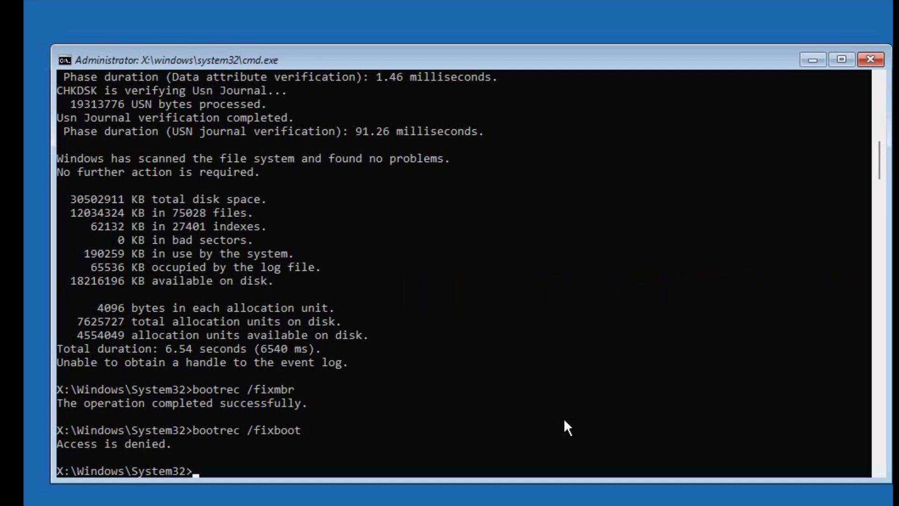
text(bootsect /nt60 sys)
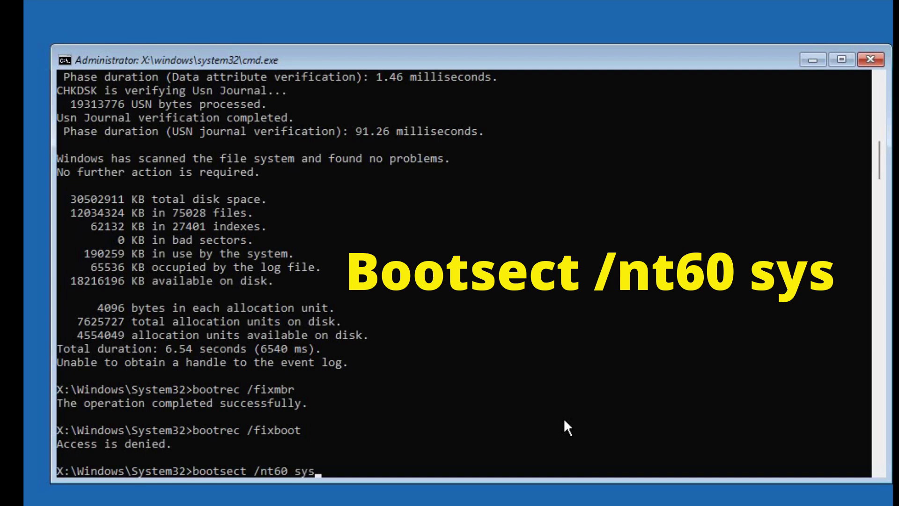
key(Return)
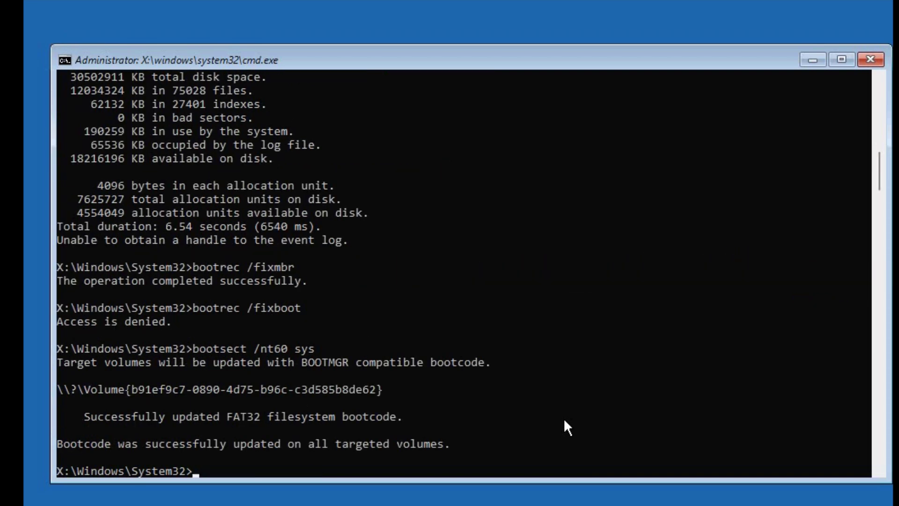
Step: Close the used cmd.exe and start a fresh one via Troubleshoot > Advanced options
click(868, 58)
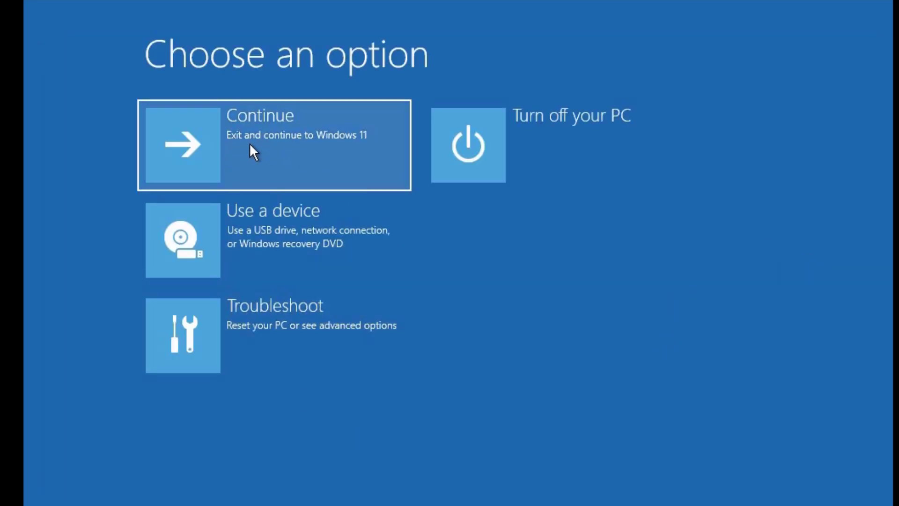
click(237, 337)
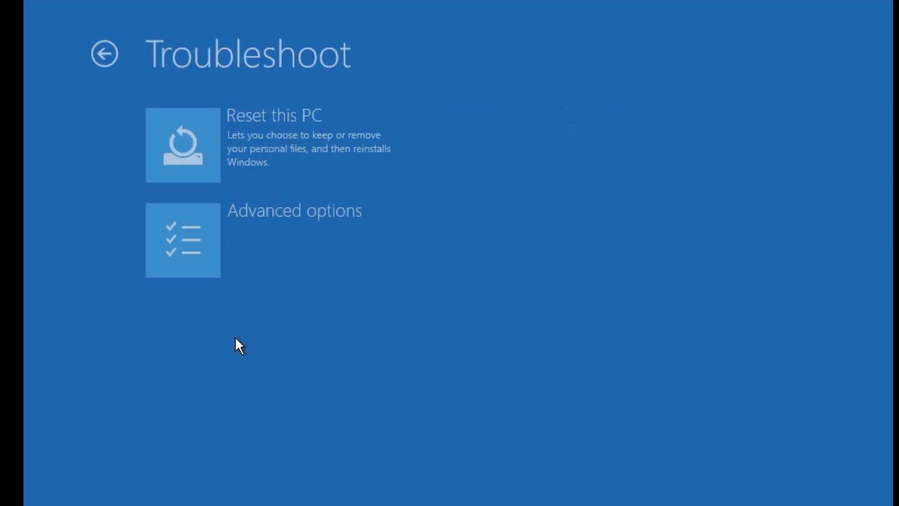
click(291, 244)
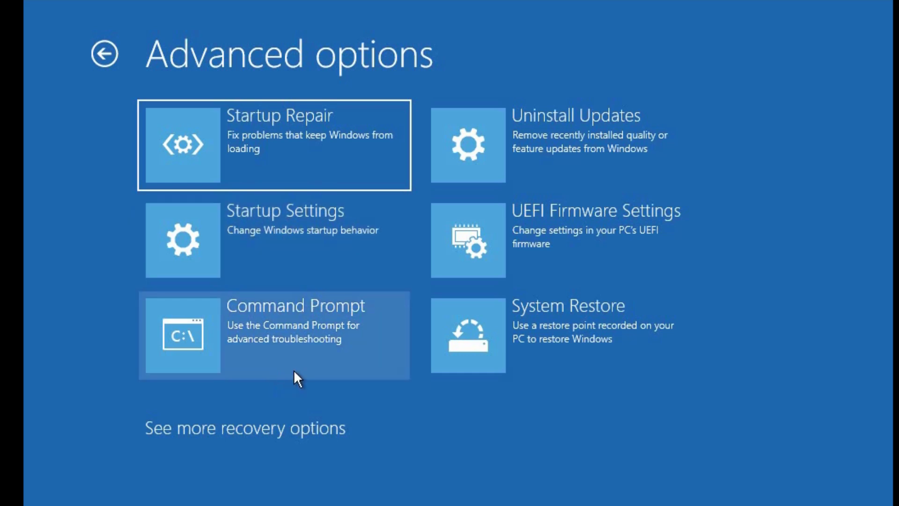
click(265, 338)
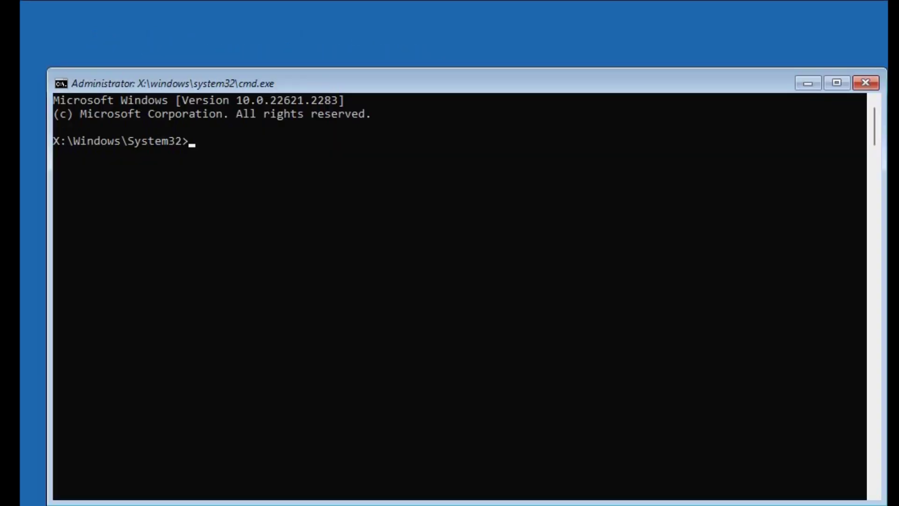
Step: Launch mdsched and choose Restart now and check for problems
text(mdsched)
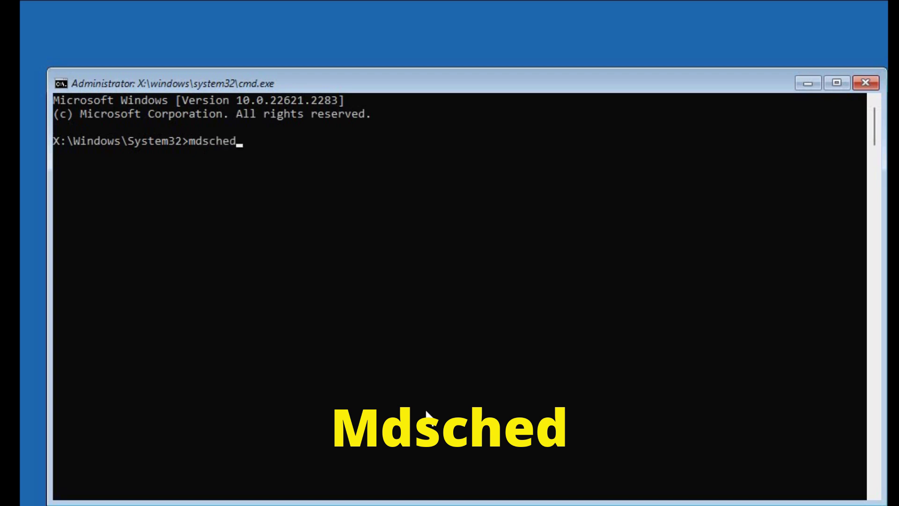
key(Return)
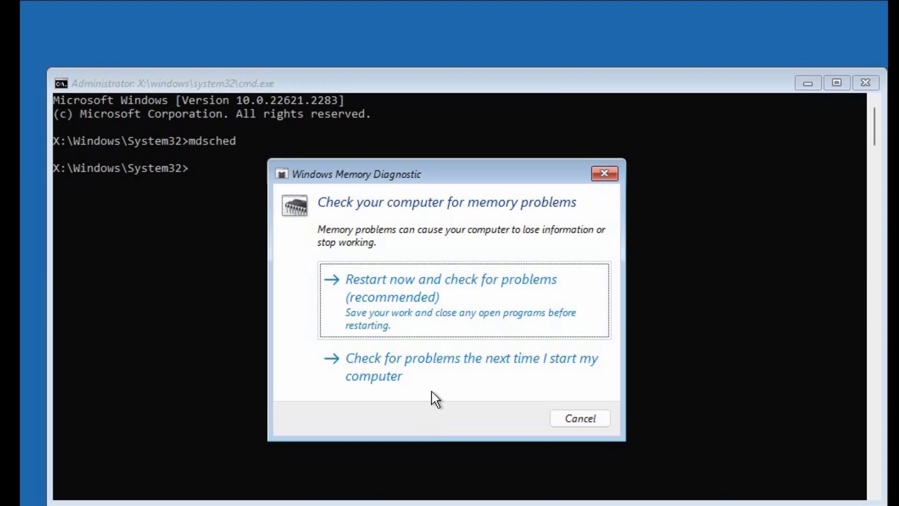
click(441, 293)
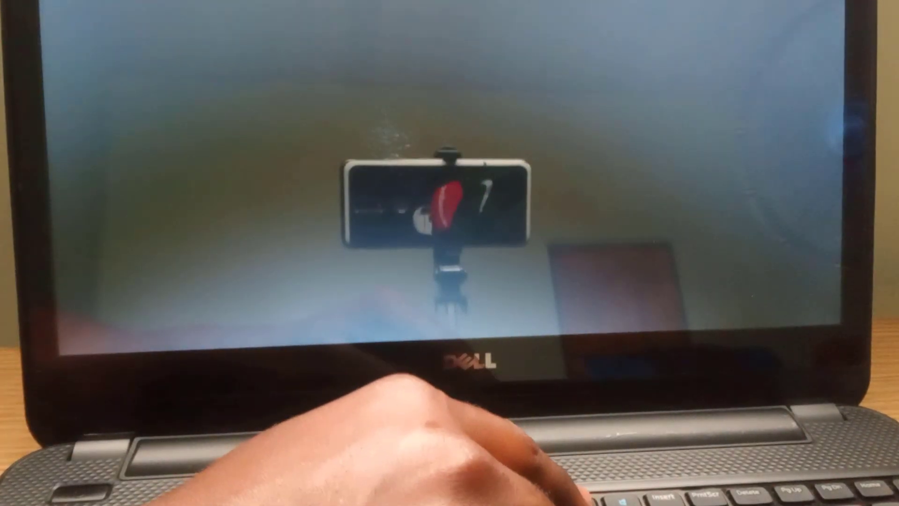
Step: Bring up the one-time boot menu with F12 at startup to reach Diagnostics
key(F12)
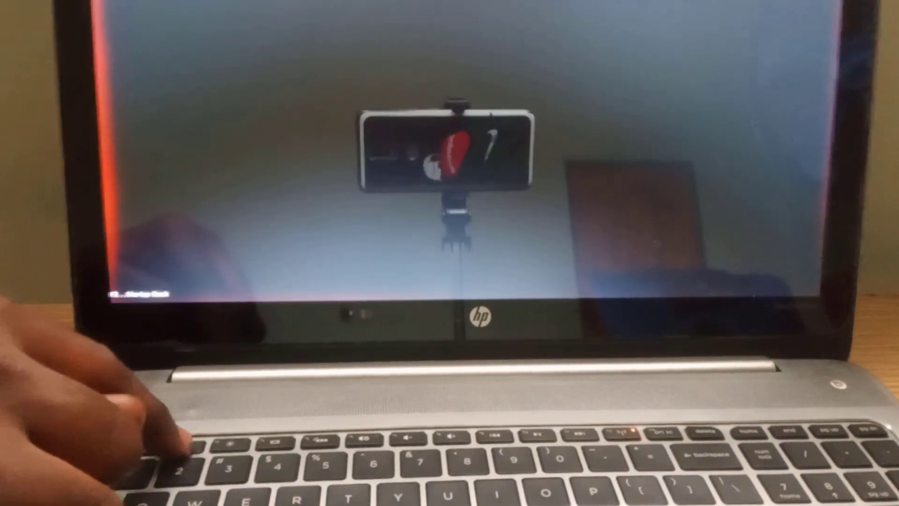
Step: Start the Memory Test Quick Check from the F2 HP hardware diagnostics menu
key(F2)
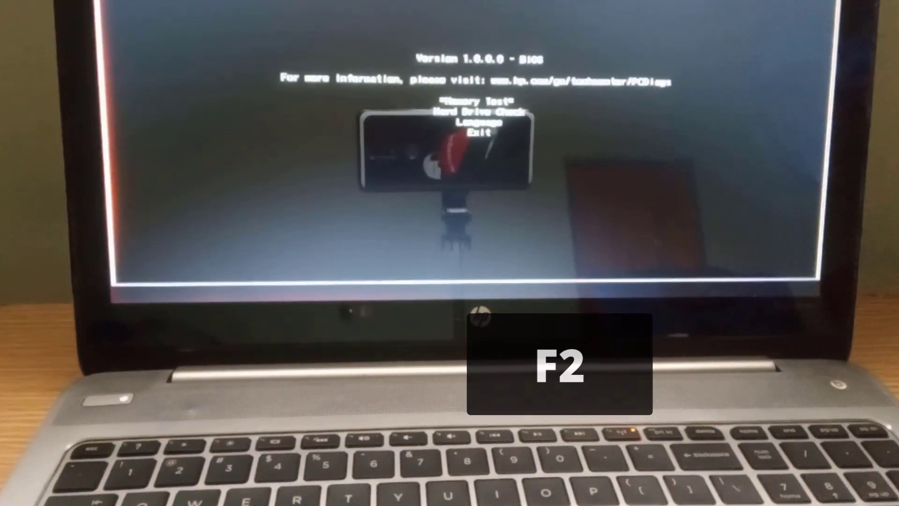
key(Down)
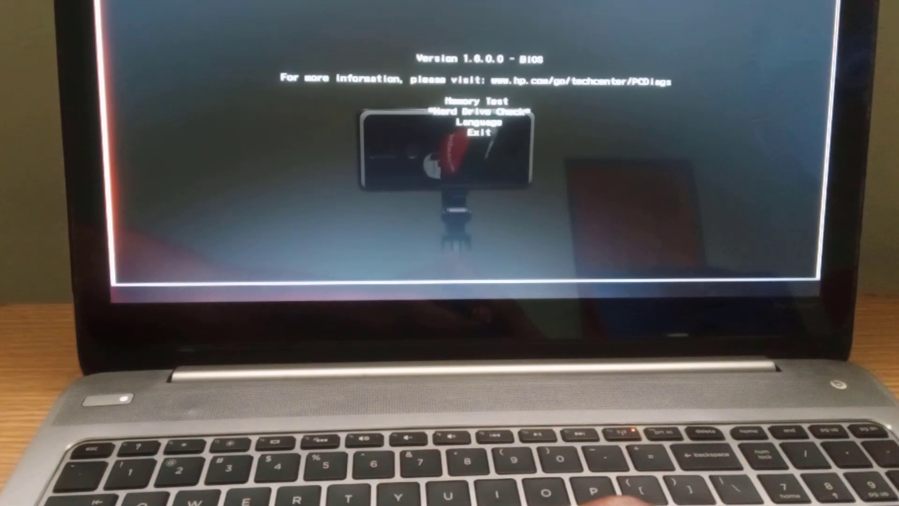
key(Up)
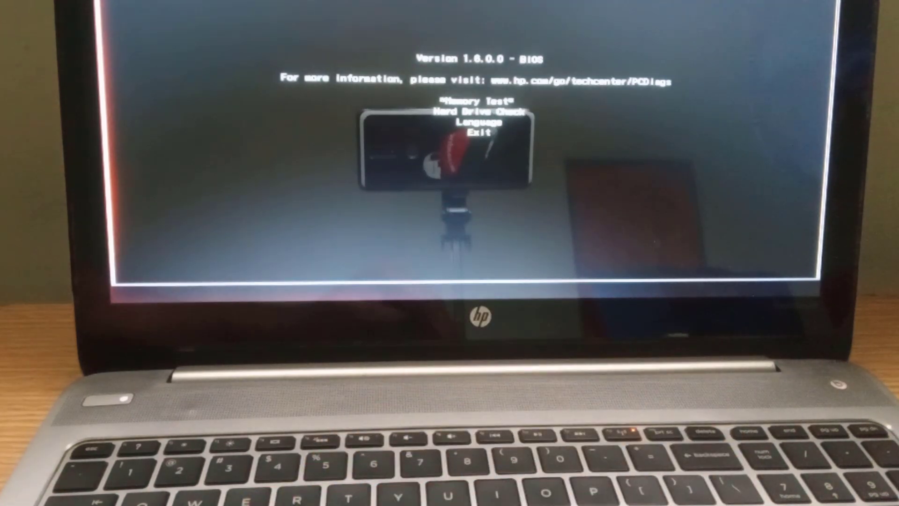
key(Return)
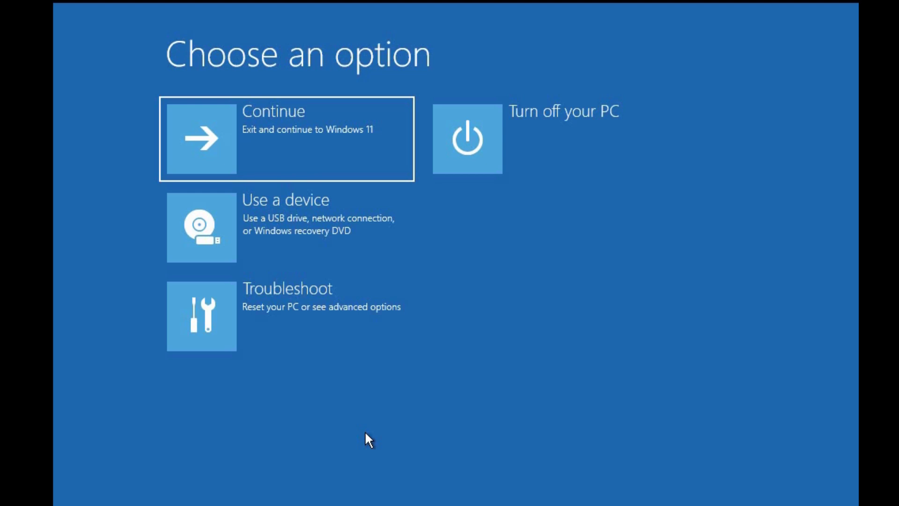
Step: Go through Troubleshoot > Advanced options to Startup Settings for a Safe Mode boot
click(298, 310)
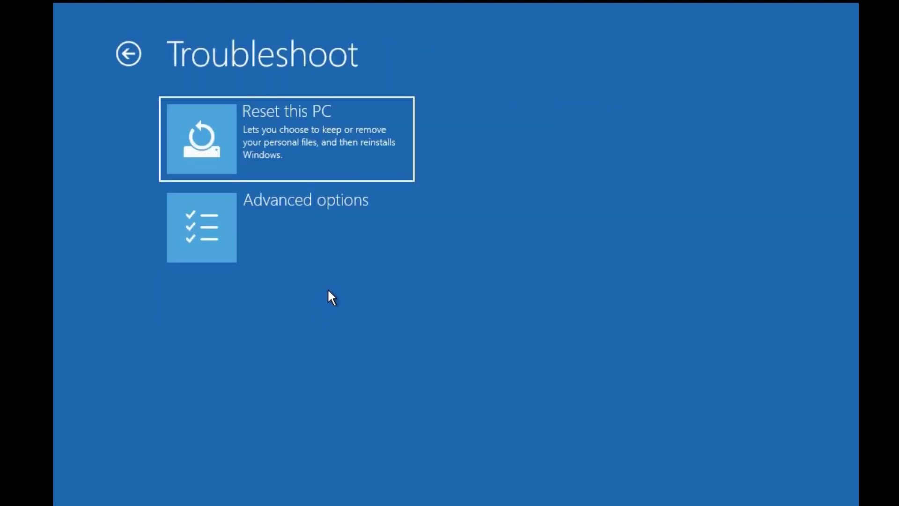
click(286, 229)
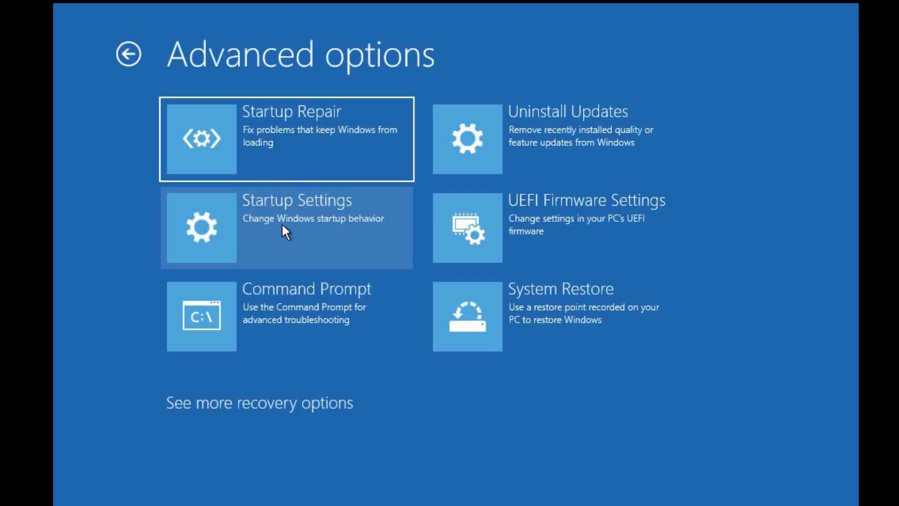
click(304, 223)
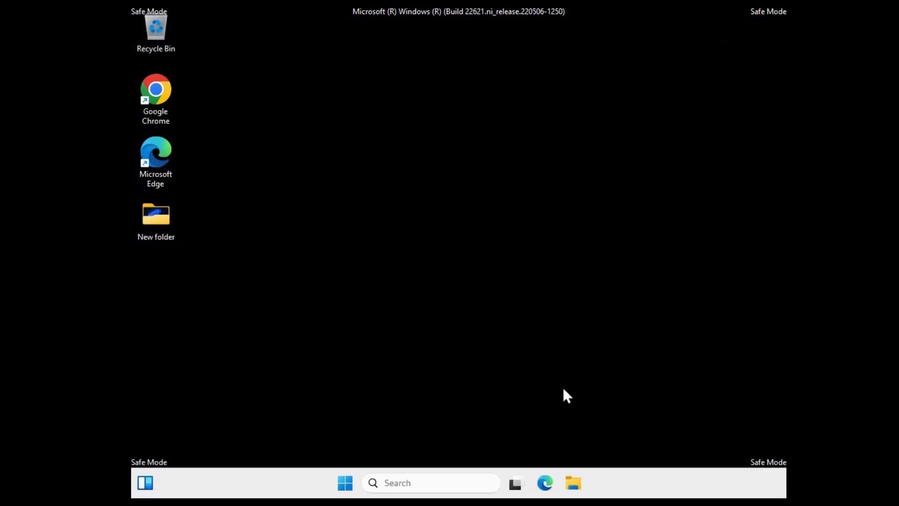
Step: Launch Disk Cleanup from search and select drive C: for cleanup
click(405, 484)
text(disk)
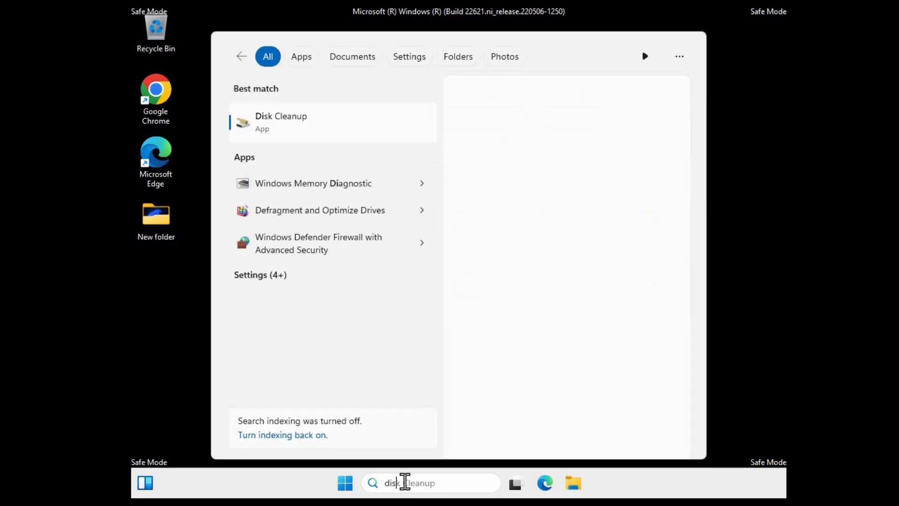
text(cleanup)
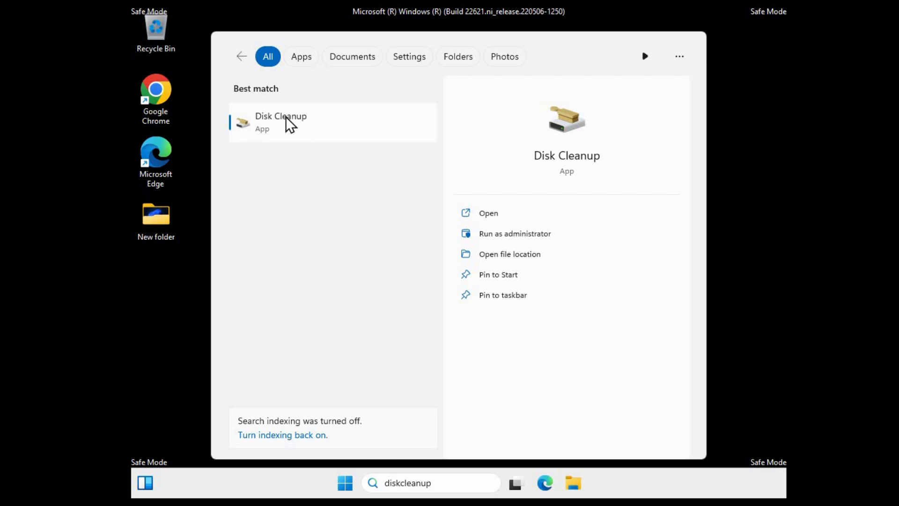
click(286, 118)
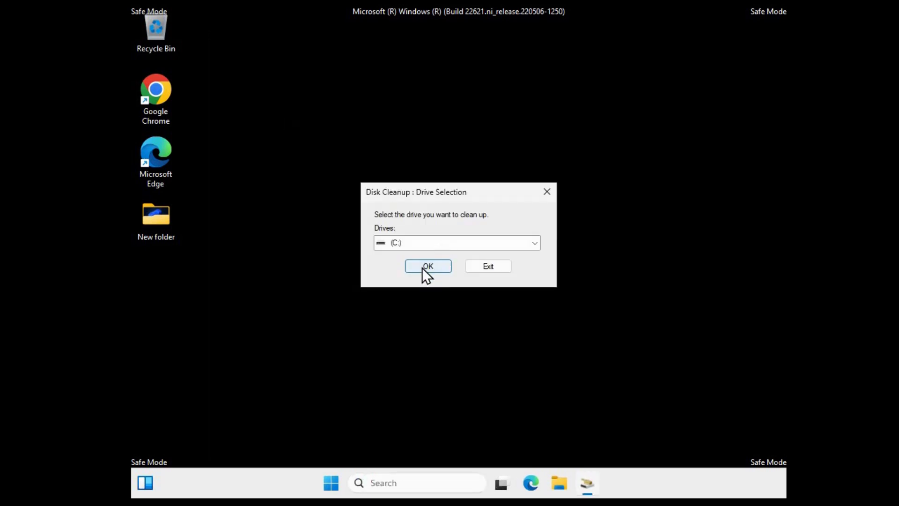
click(431, 267)
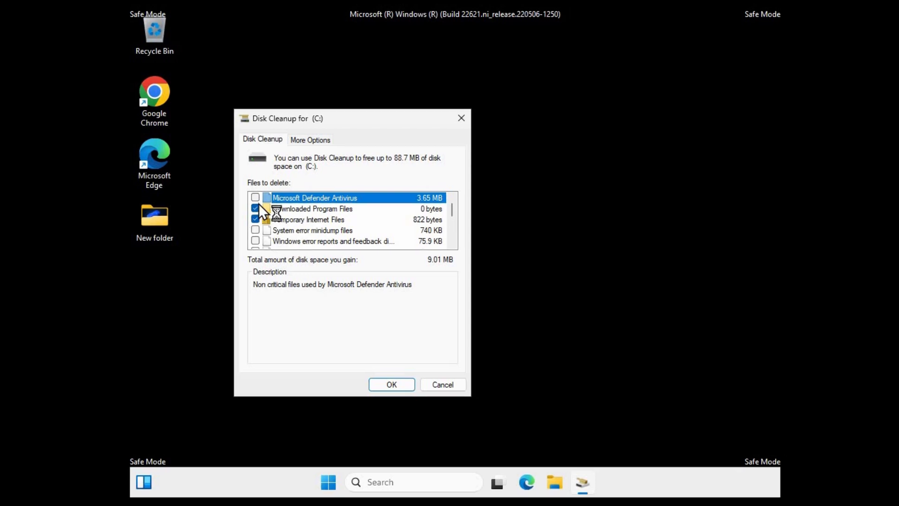
Step: Include every file category, from Defender files to recovery logs, and permanently delete them
click(255, 198)
click(255, 230)
click(256, 241)
click(452, 237)
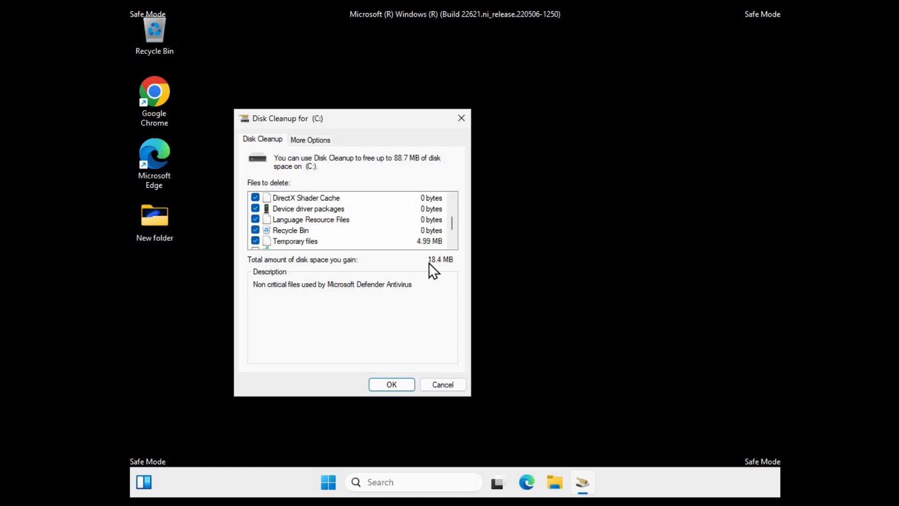
click(454, 243)
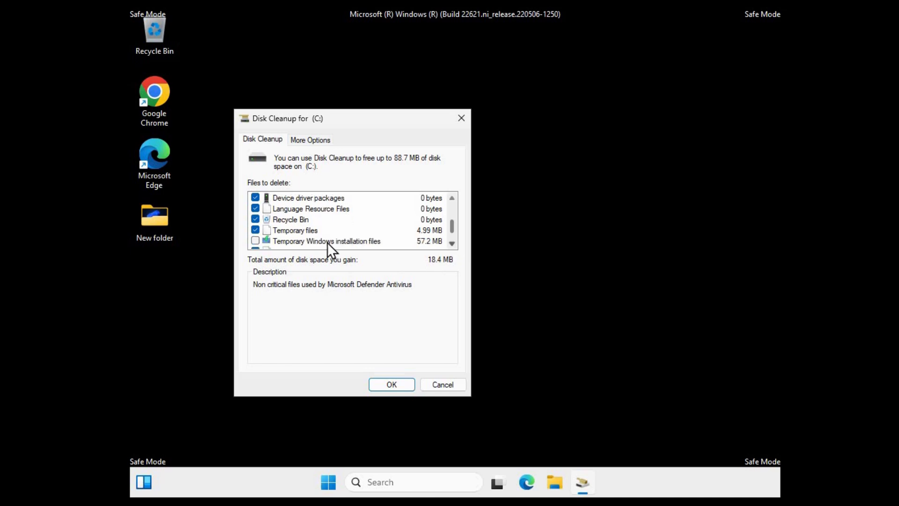
click(256, 241)
click(452, 243)
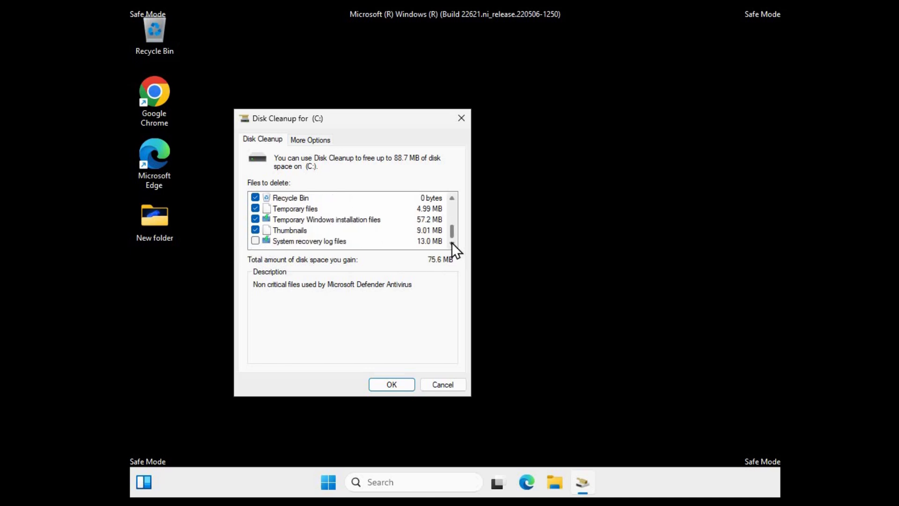
click(255, 241)
click(391, 381)
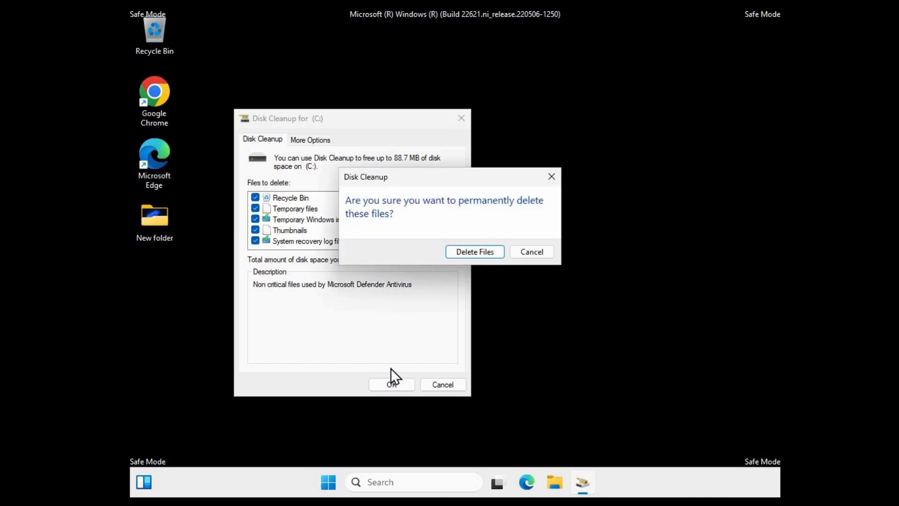
click(471, 252)
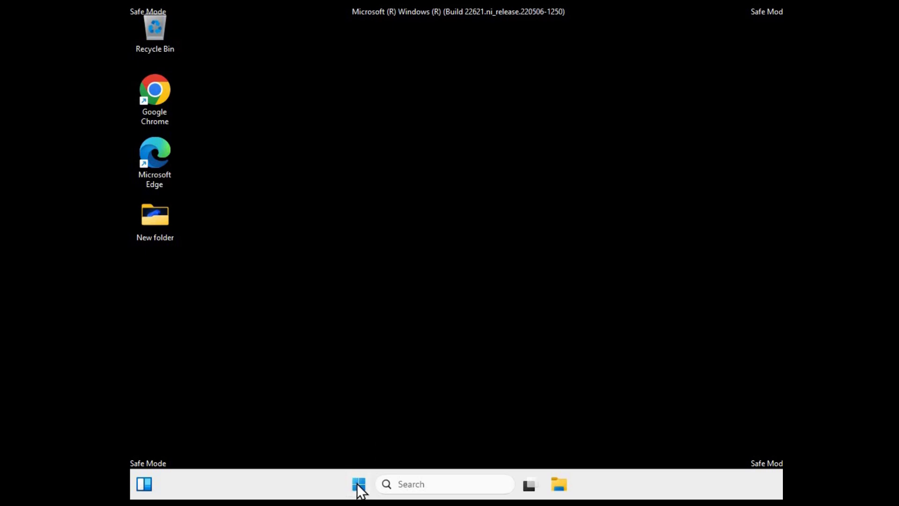
Step: Launch the Hardware and Devices troubleshooter with 'msdt.exe -id devicediagnostic' from Run
right_click(359, 487)
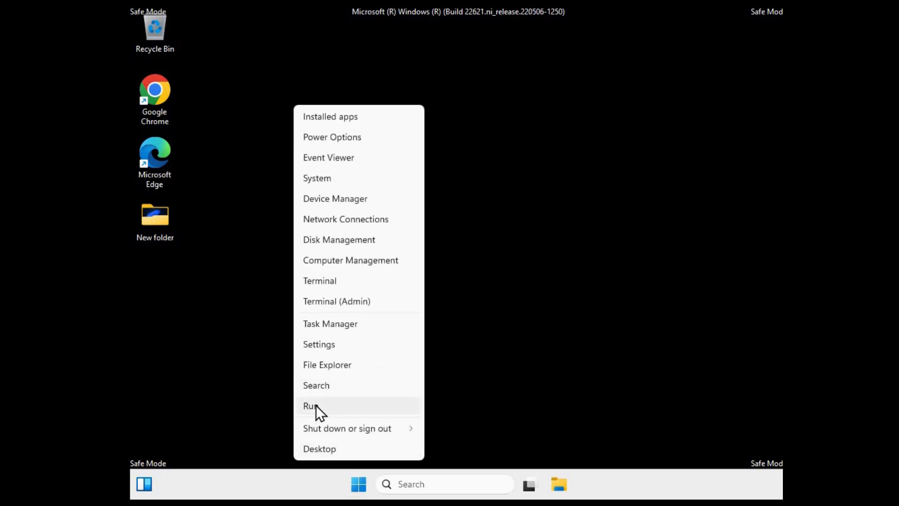
click(315, 406)
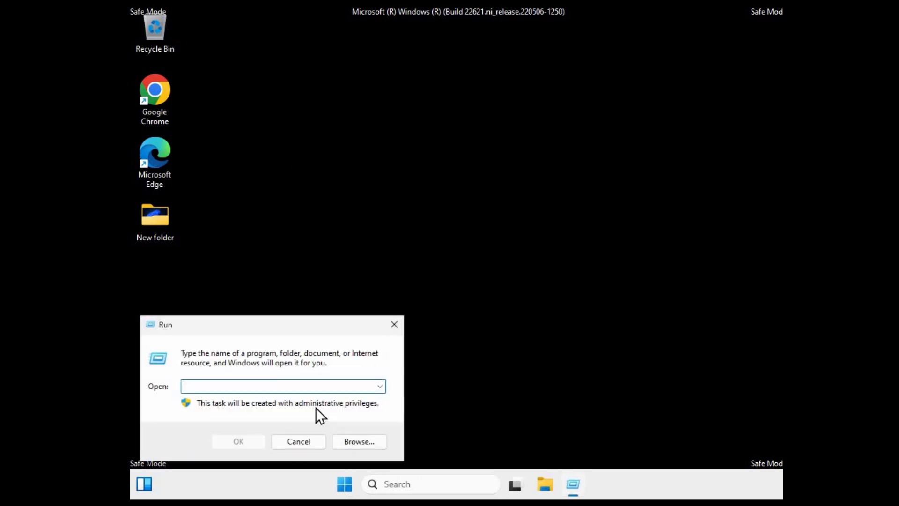
text(ms)
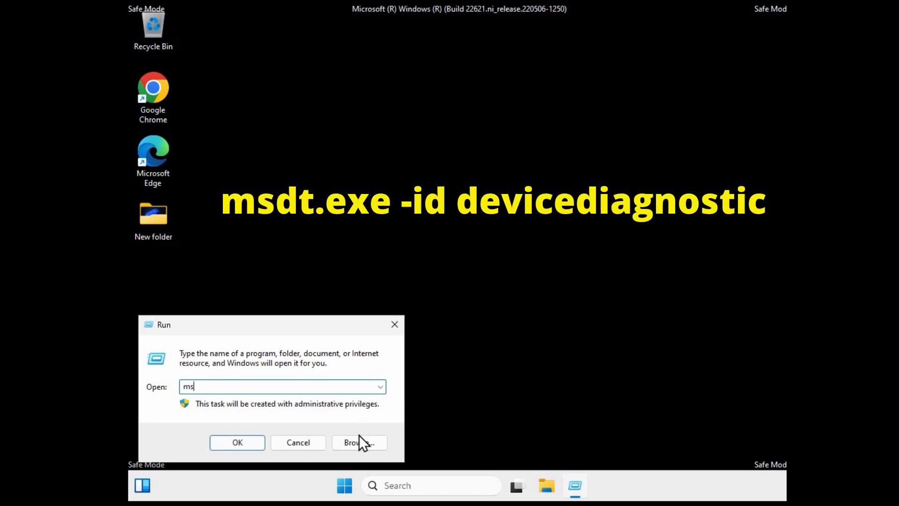
text(dt.exe -id )
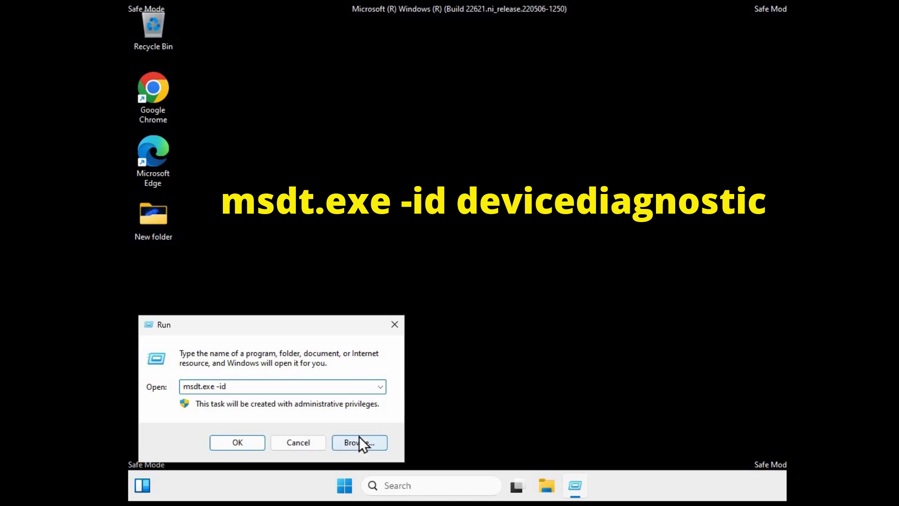
text(devicediagnostic)
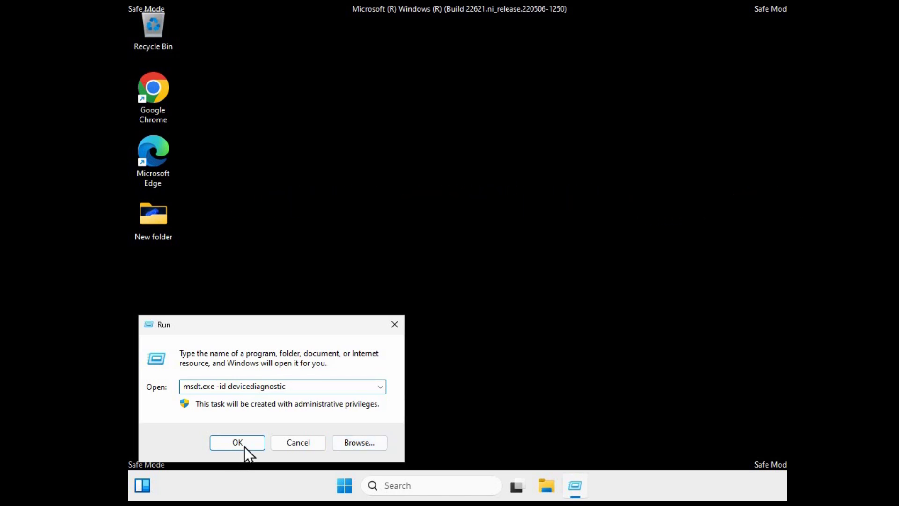
click(236, 444)
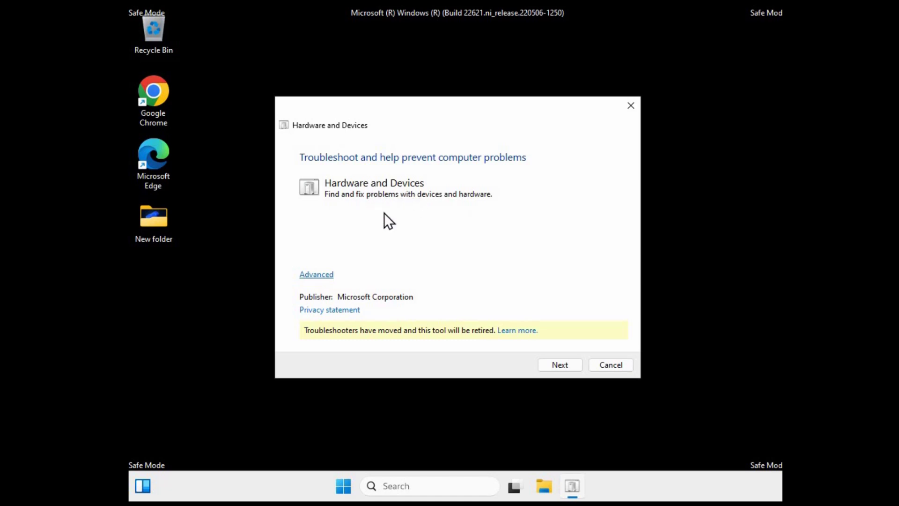
Step: Troubleshoot the VMware VMCI Bus Device and enable automatic installation of the newest drivers
click(313, 275)
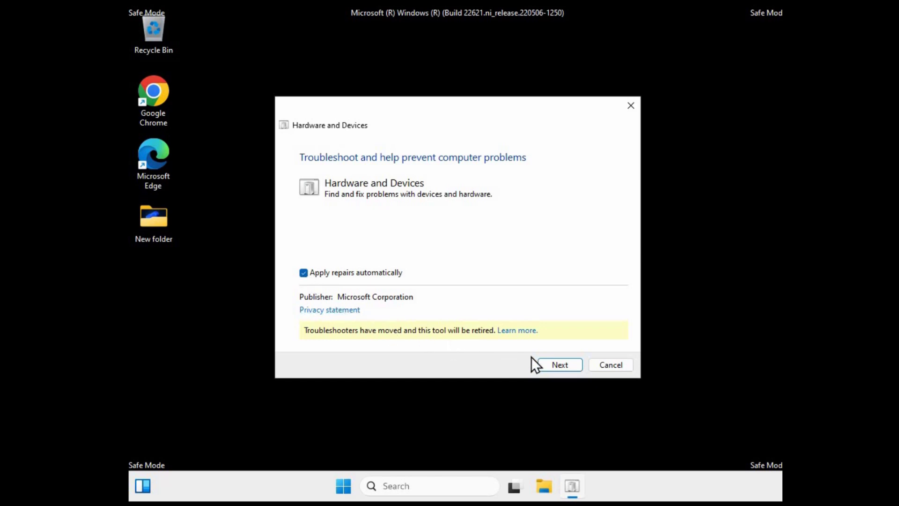
click(558, 364)
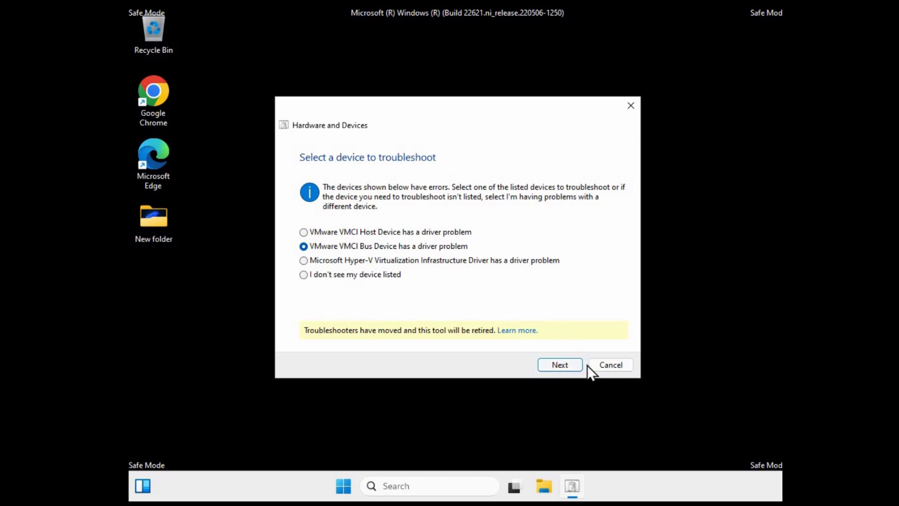
click(550, 362)
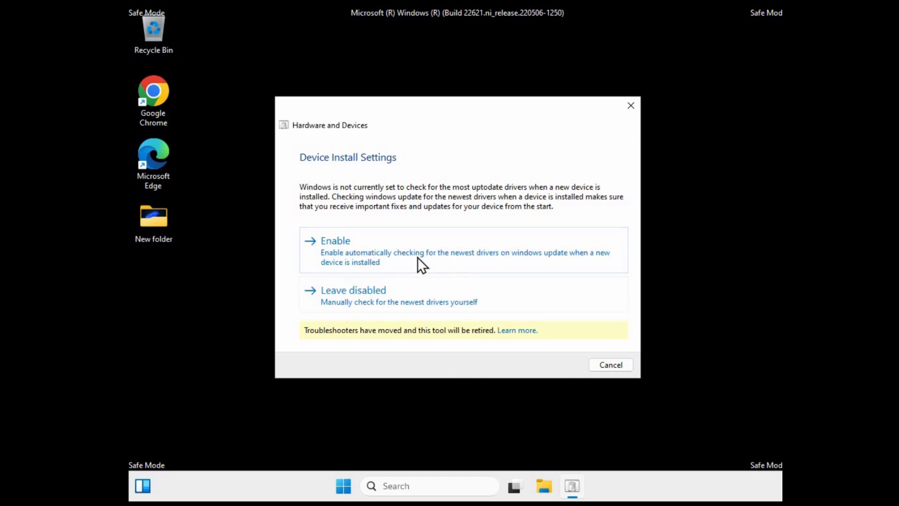
click(376, 251)
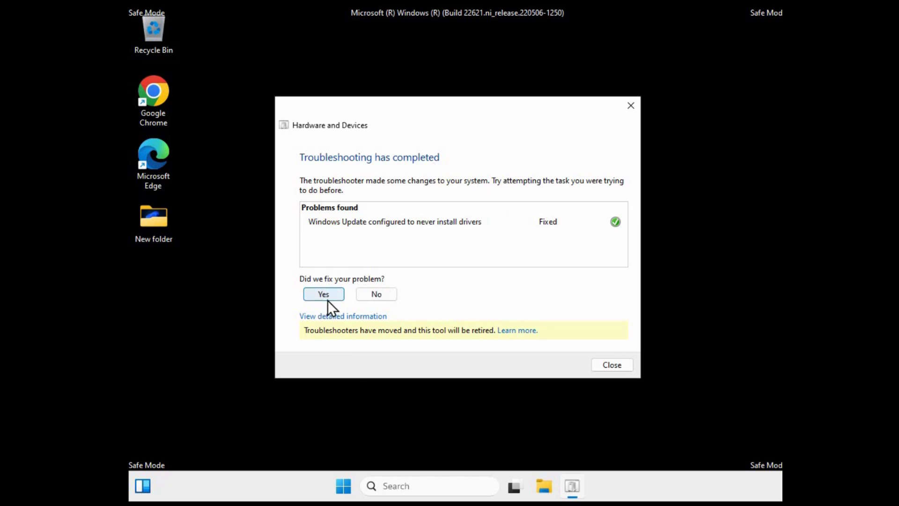
Step: Close the troubleshooter and open Programs and Features in Control Panel
click(612, 364)
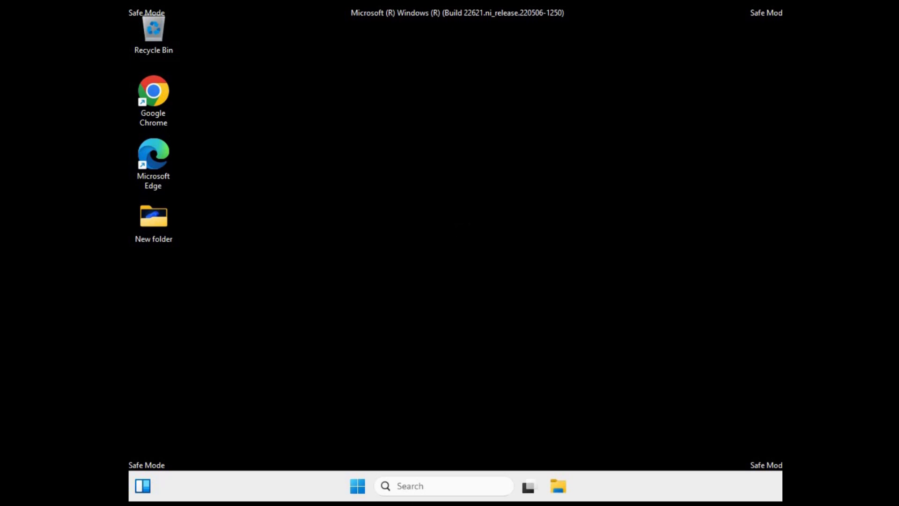
click(417, 488)
text(control panel)
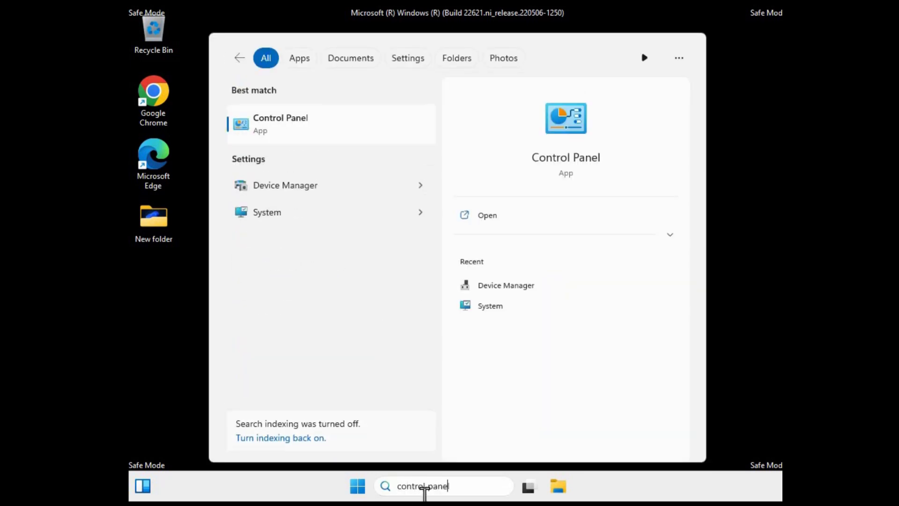
click(273, 126)
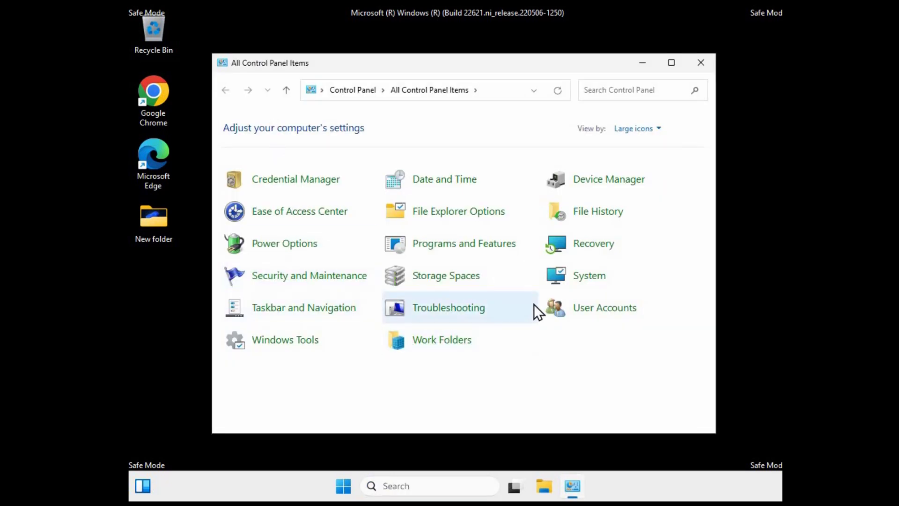
click(445, 249)
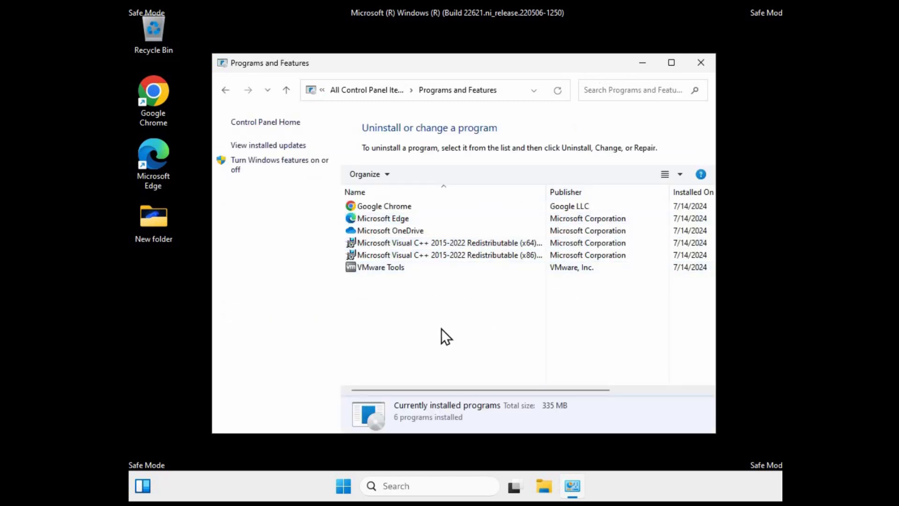
Step: Inspect the VMware Tools entry's actions and dismiss them without uninstalling
click(391, 269)
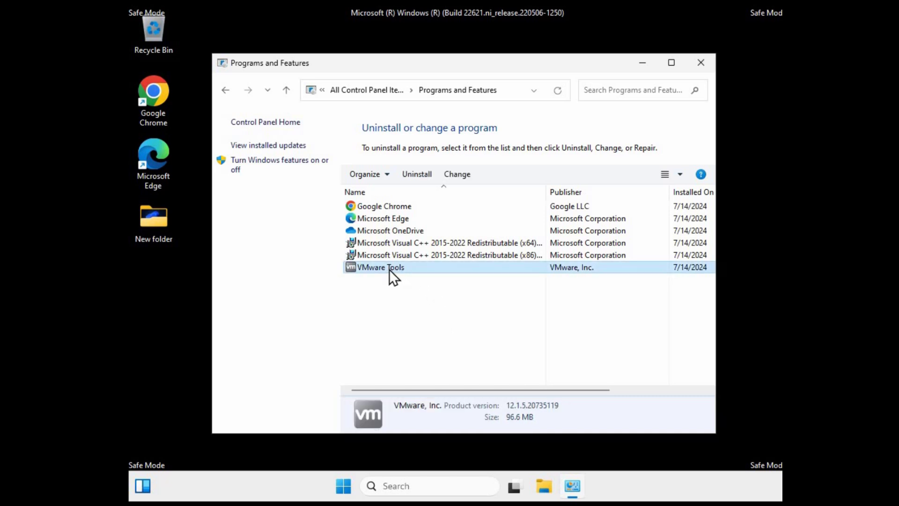
right_click(389, 268)
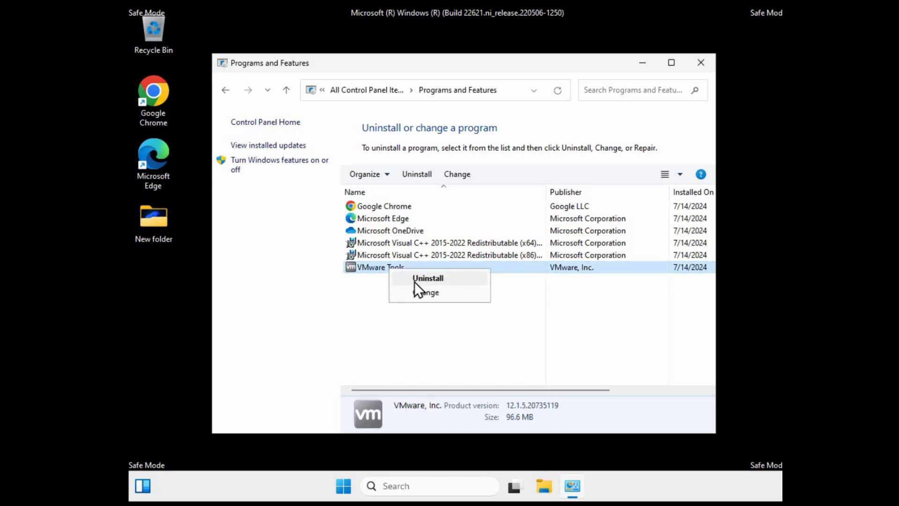
click(429, 334)
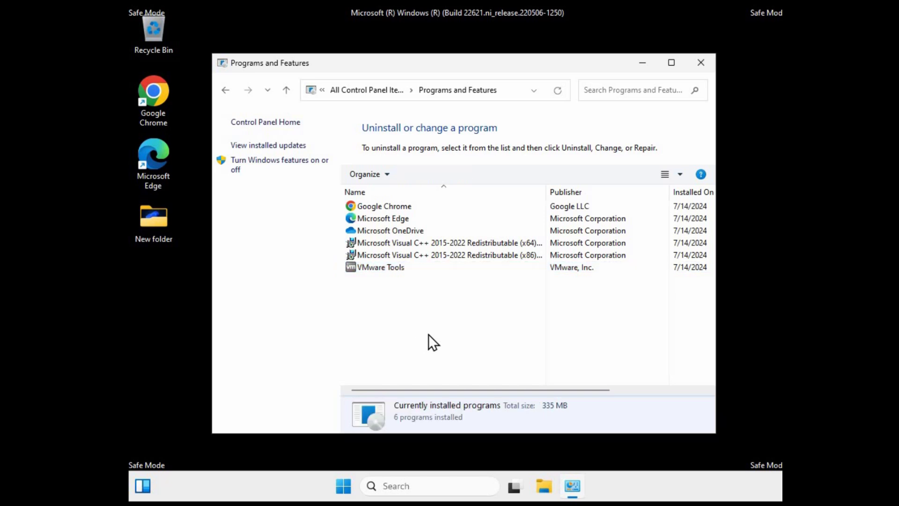
Step: Confirm Settings lists no updates to uninstall, then close Settings and Programs and Features
click(257, 146)
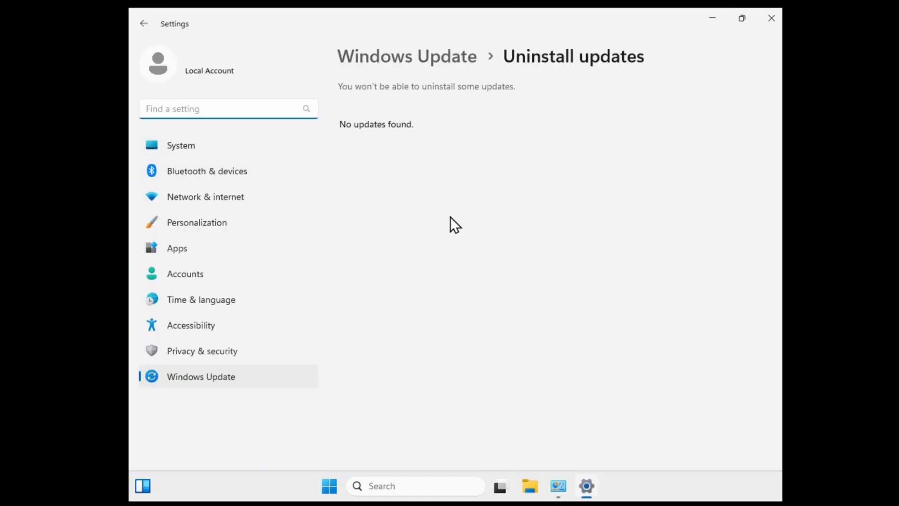
click(489, 214)
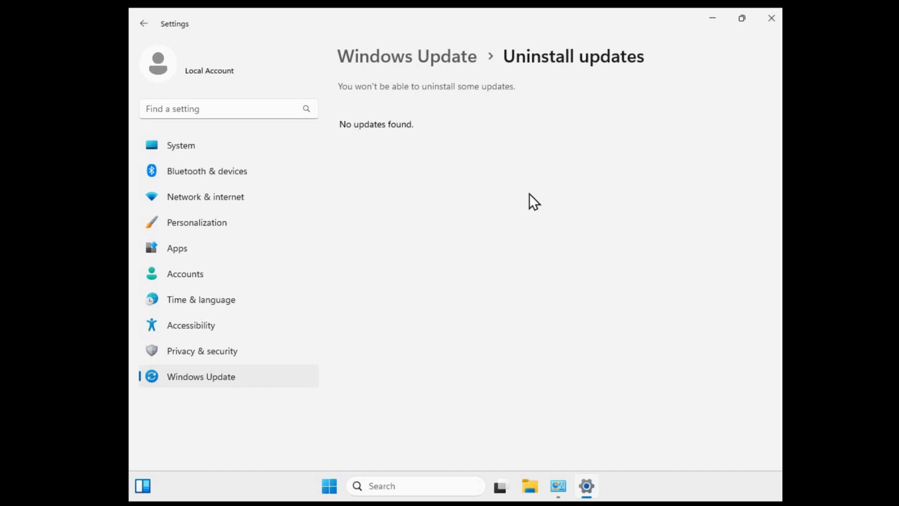
click(768, 19)
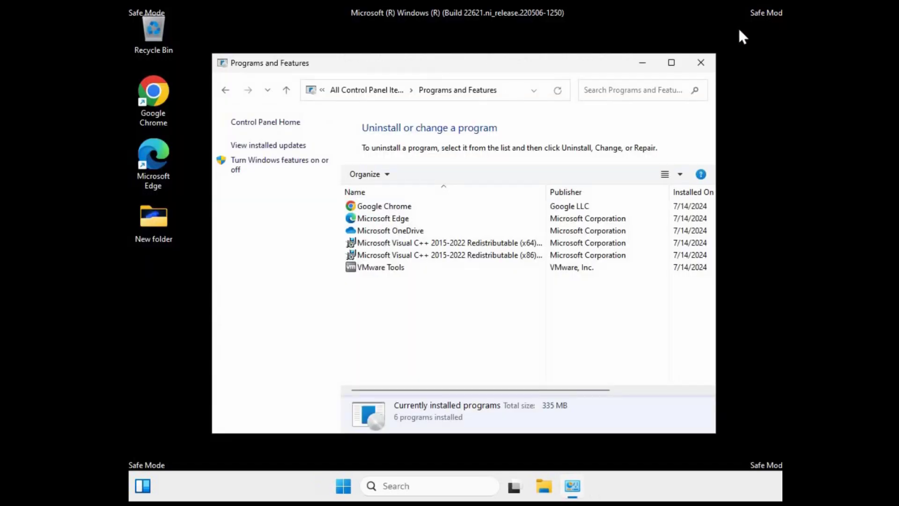
click(701, 63)
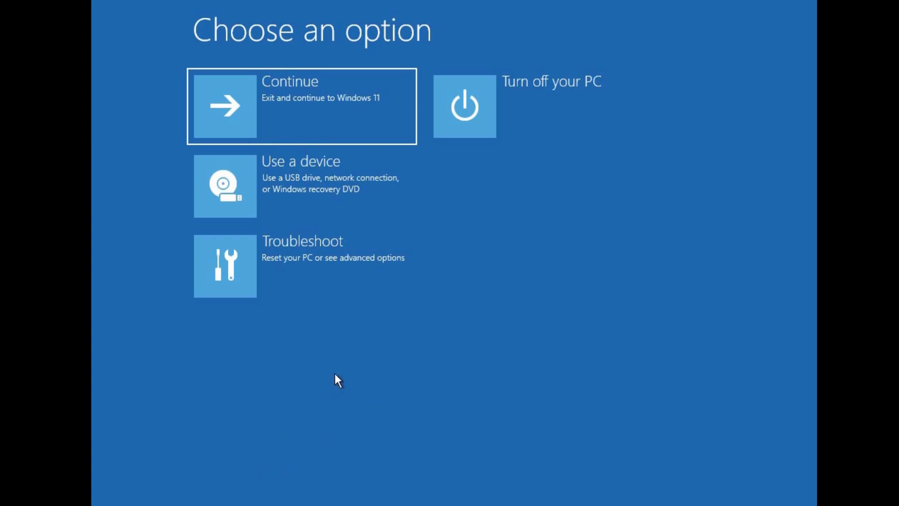
Step: Launch System Restore from Advanced options, cancel it for lack of restore points, and reopen Troubleshoot
click(312, 266)
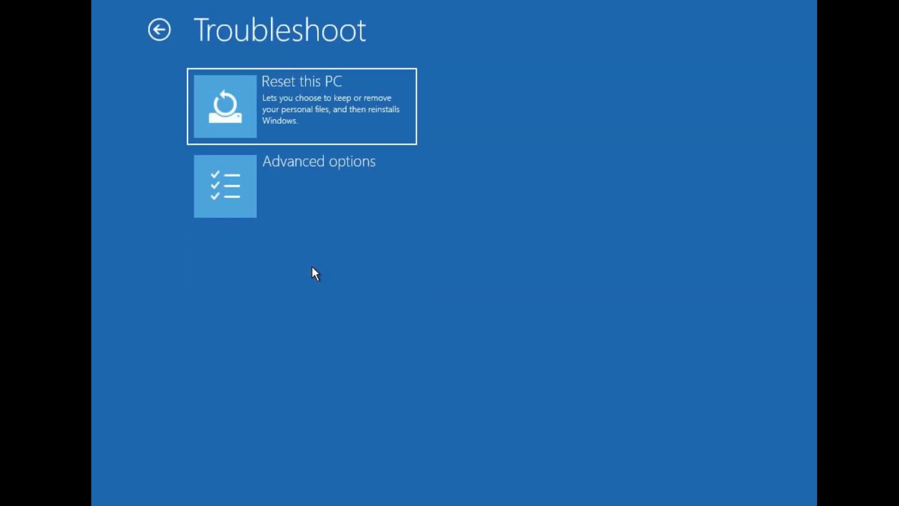
click(327, 185)
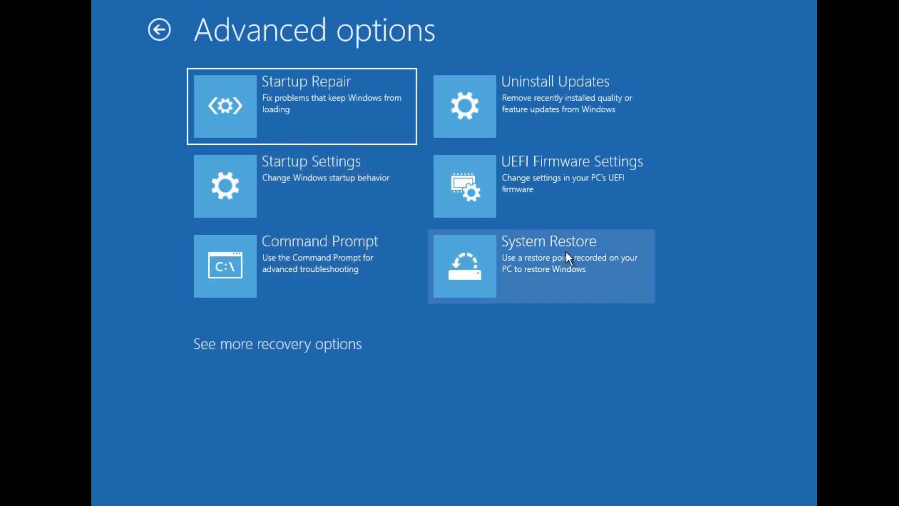
click(529, 267)
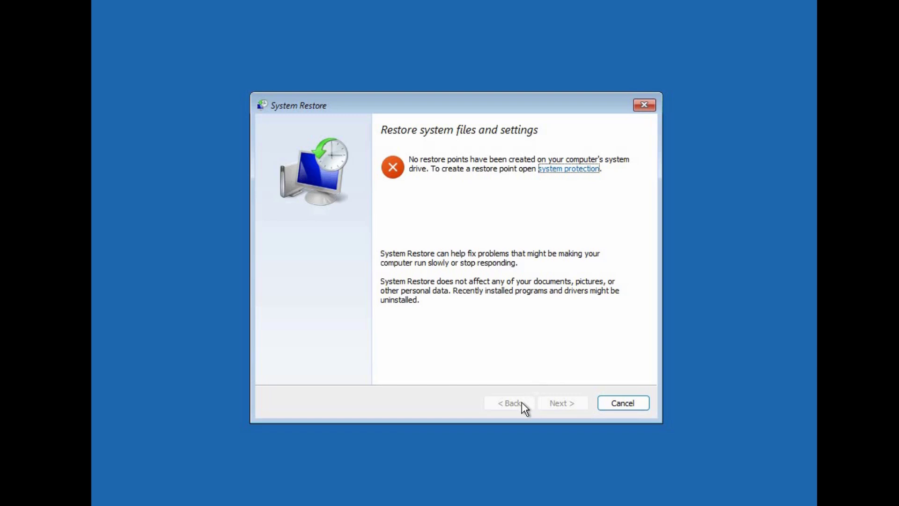
click(629, 405)
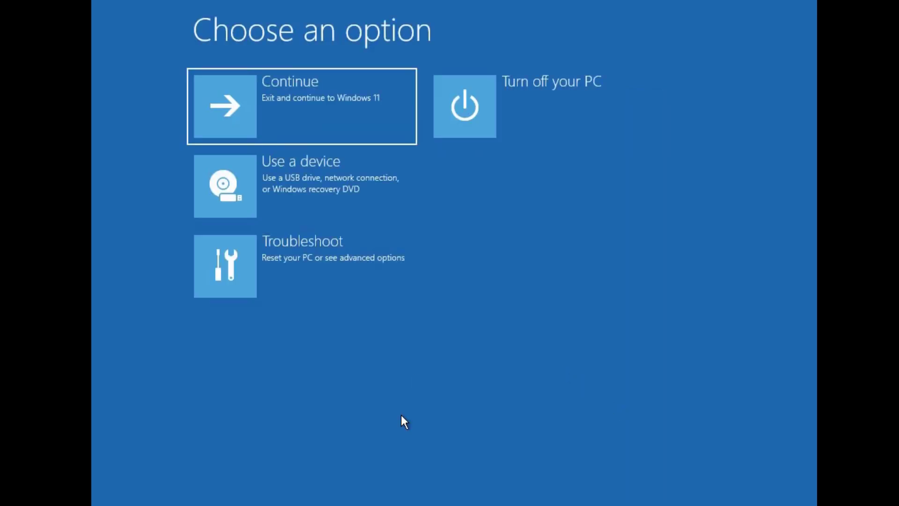
click(307, 268)
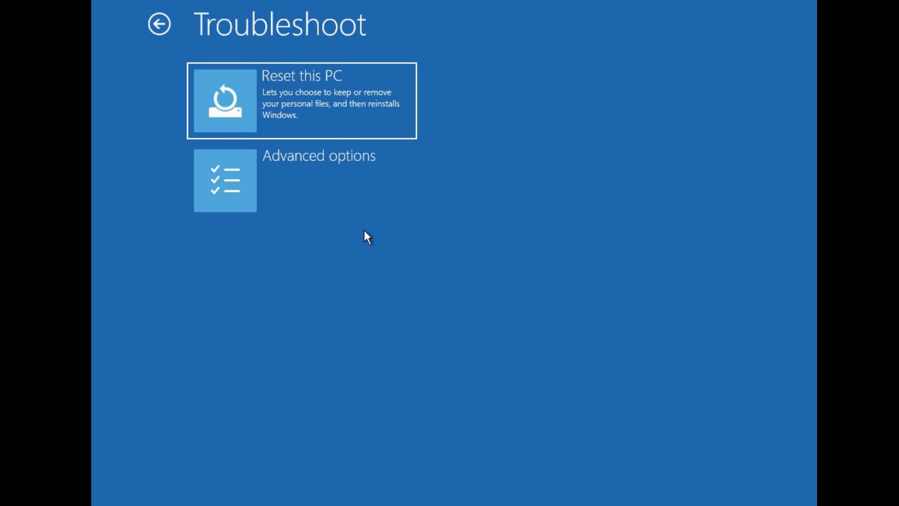
Step: Choose Reset this PC with Keep my files and Local reinstall
click(281, 103)
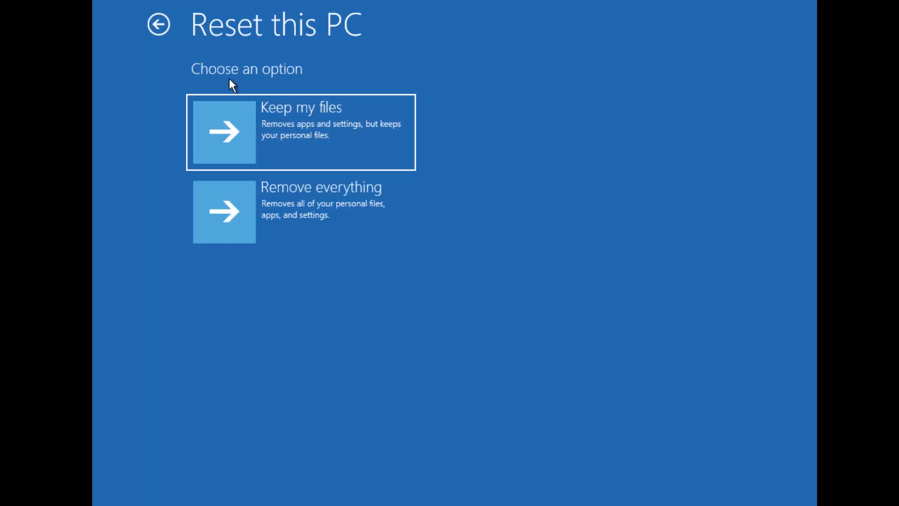
click(324, 136)
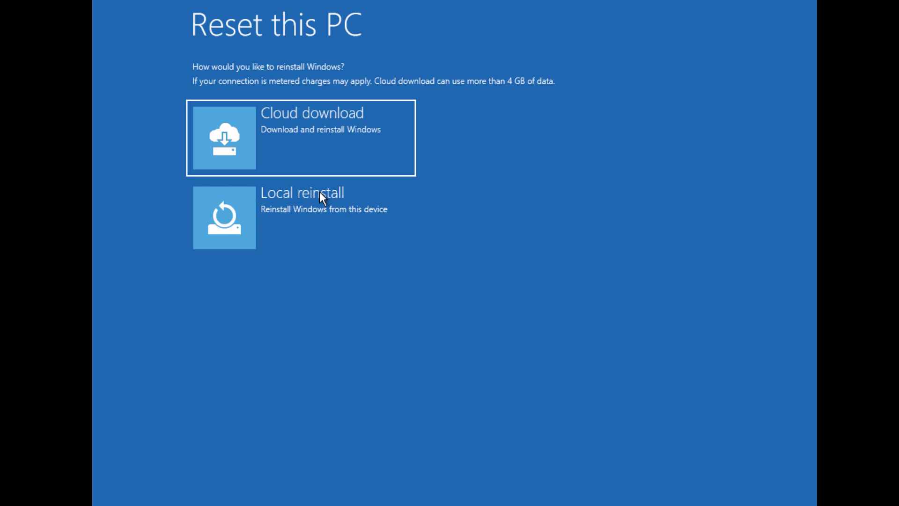
click(321, 221)
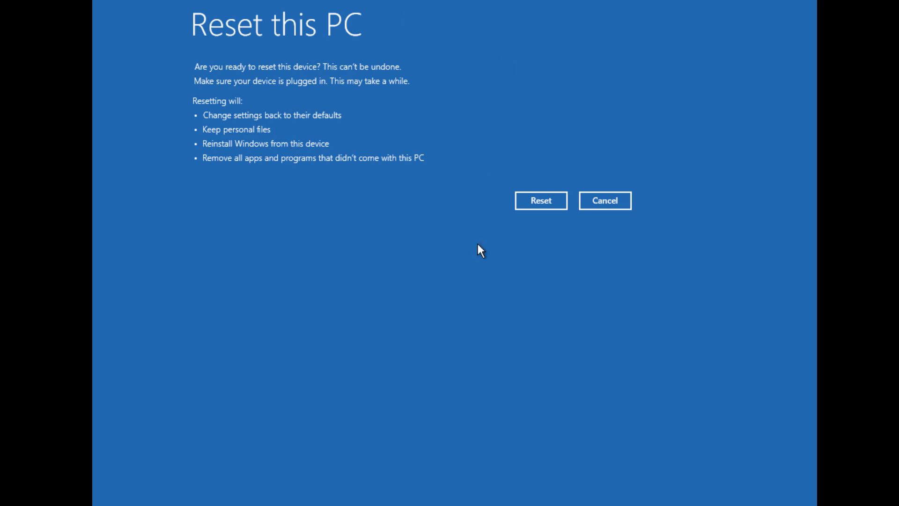
Step: Confirm the reset so Windows begins reinstalling locally while keeping files
click(537, 205)
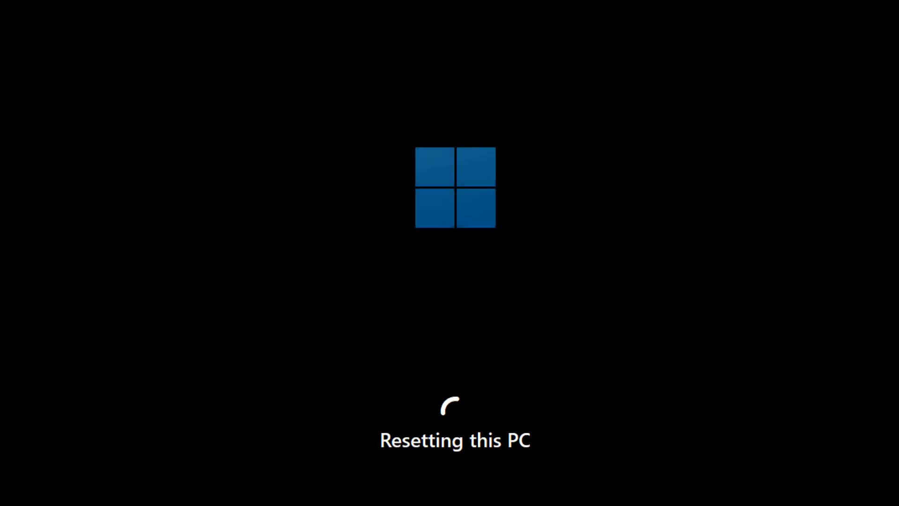